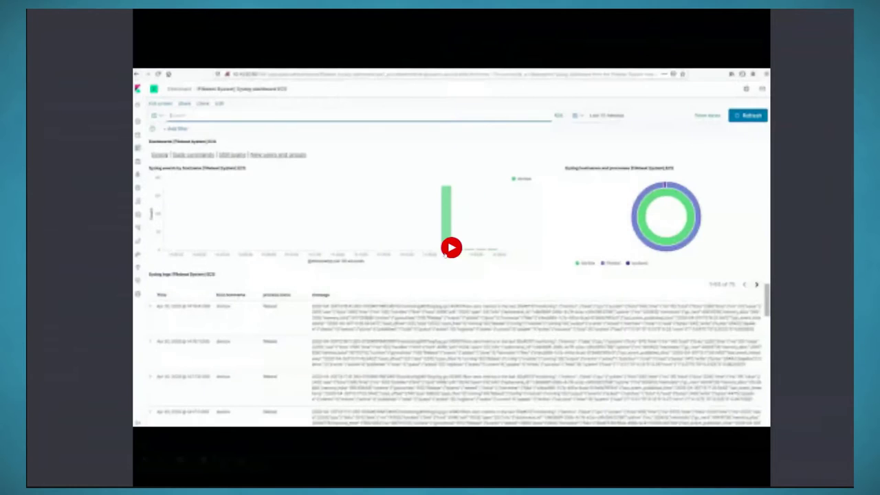
Play the slide's embedded Filebeat setup video, pausing at the sudo service filebeat start command and at the System logs dashboard link.
click(446, 251)
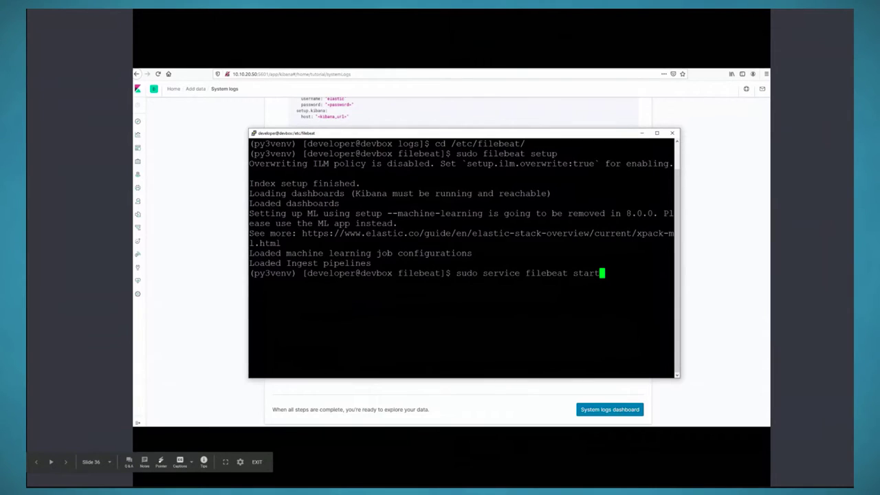
mouse_move(319, 397)
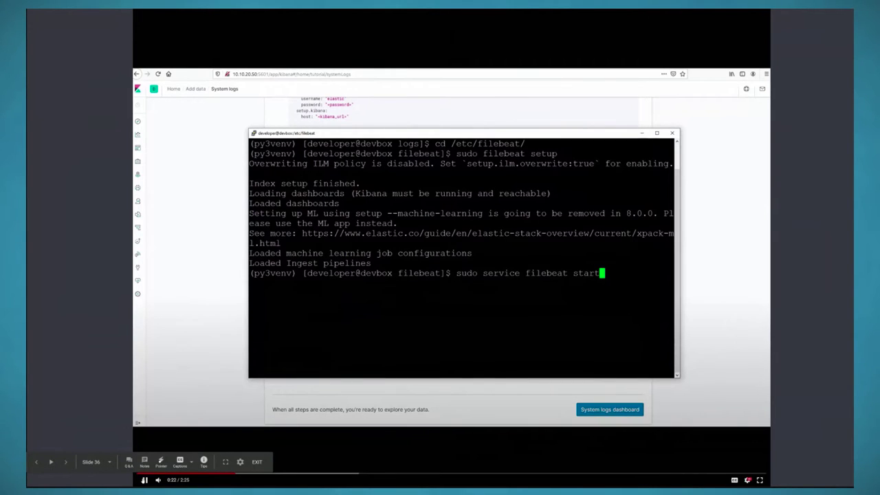
click(604, 365)
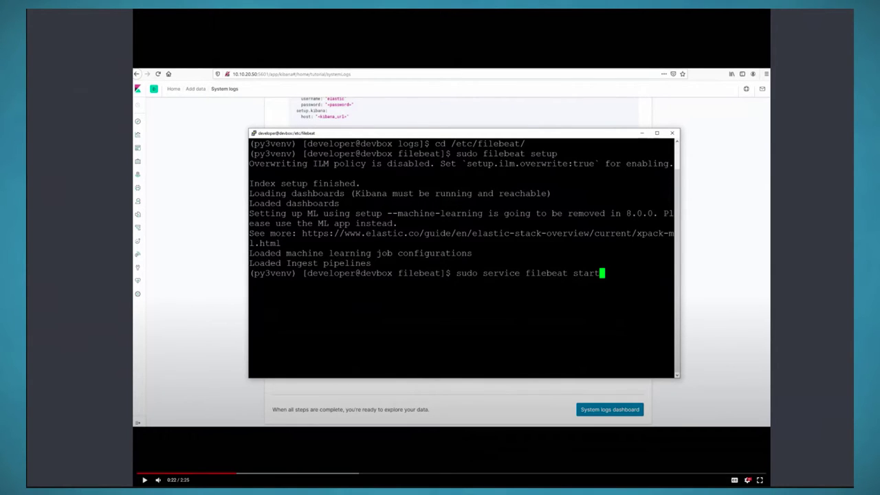
click(562, 414)
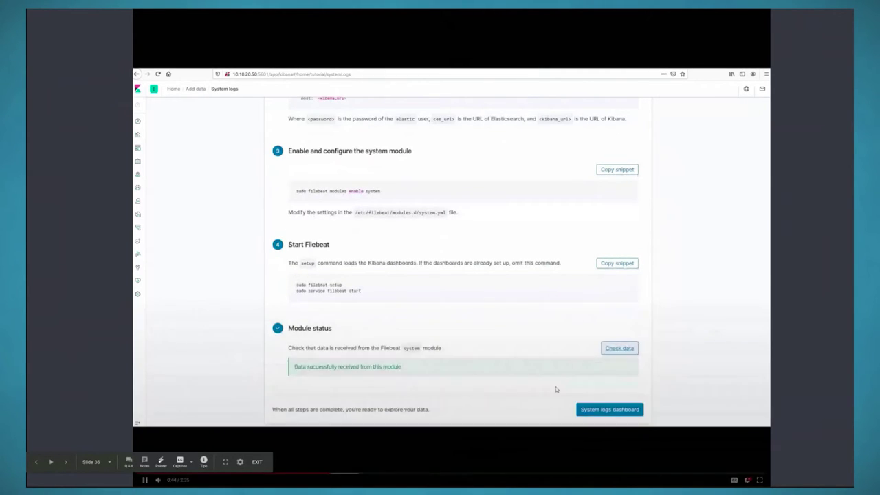
click(144, 479)
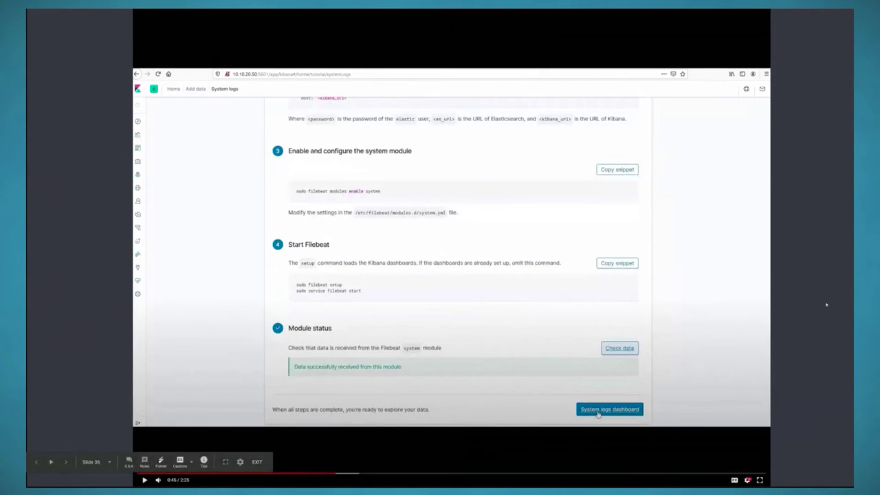
Advance the presentation to the Live Demo slide and switch to the browser window showing Kibana Logs.
key(Right)
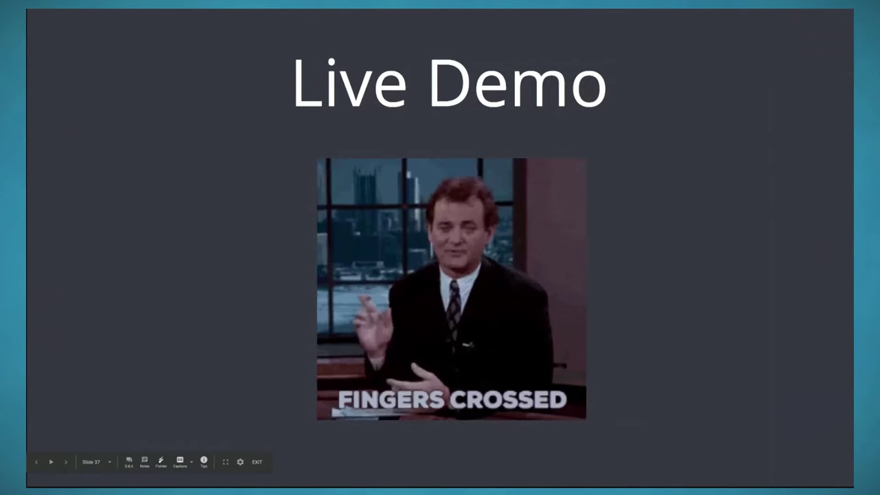
key(alt+Tab)
key(Tab)
key(Tab)
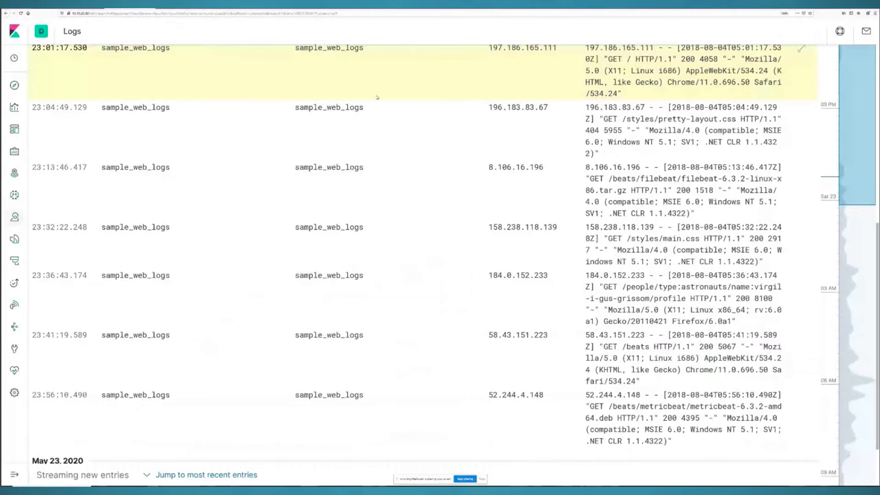
From the Kibana home's log data options, open the System logs instructions and check that data is received from the Filebeat system module.
scroll(351, 117, up, 5)
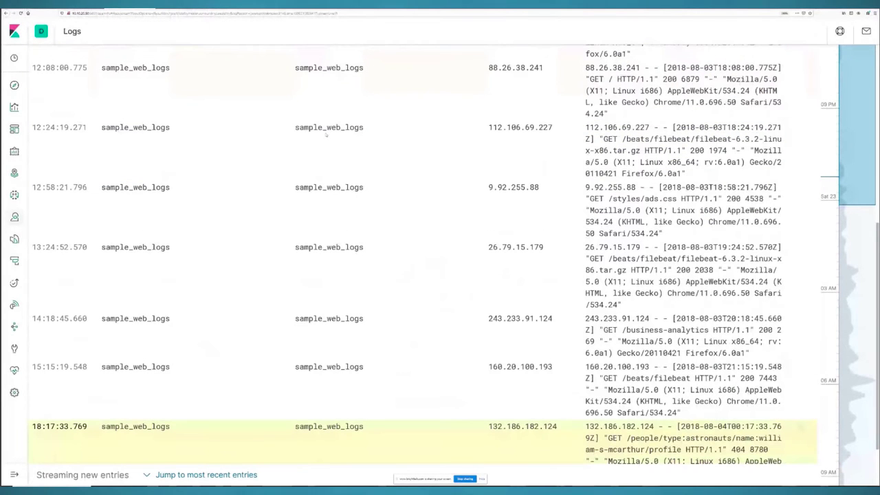
scroll(327, 135, up, 5)
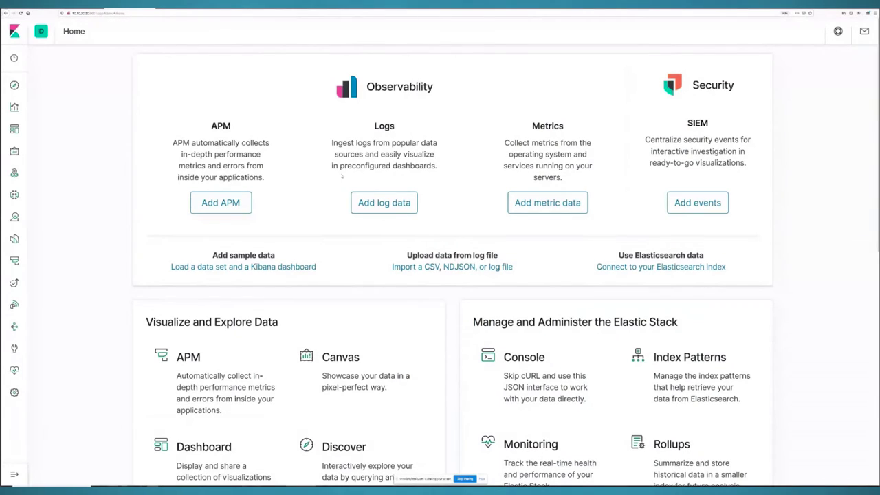
click(369, 198)
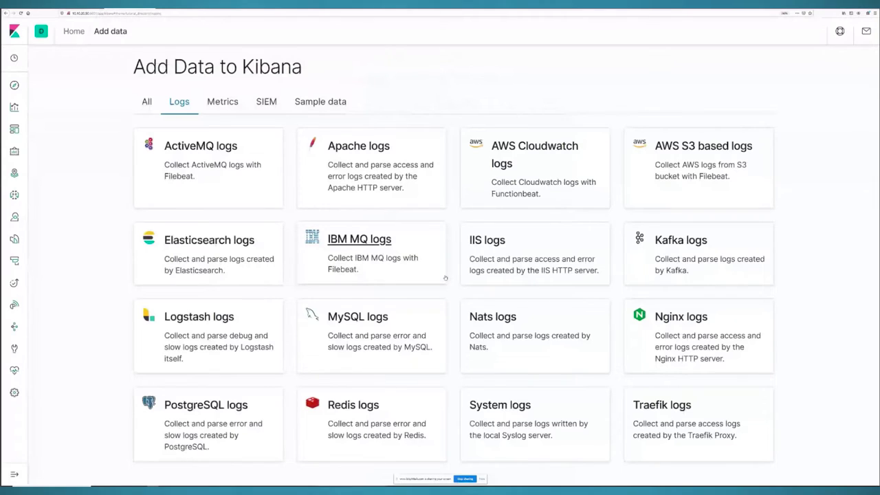
click(512, 413)
scroll(533, 394, down, 10)
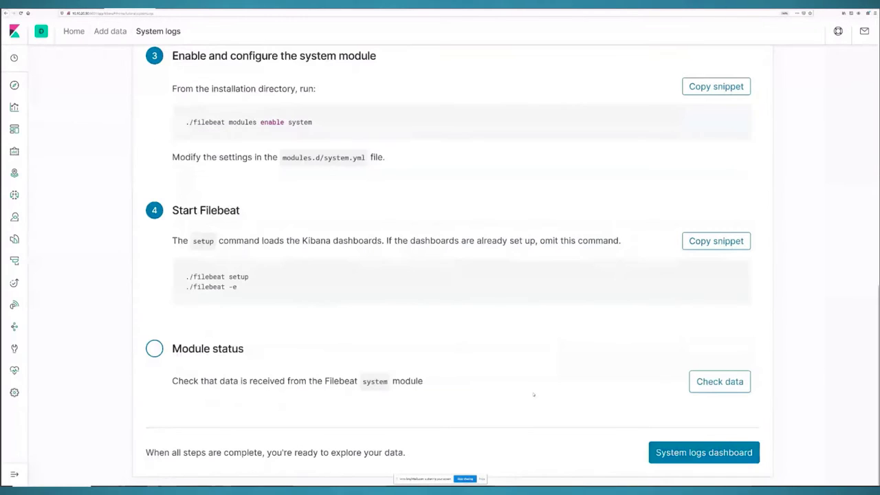
click(720, 382)
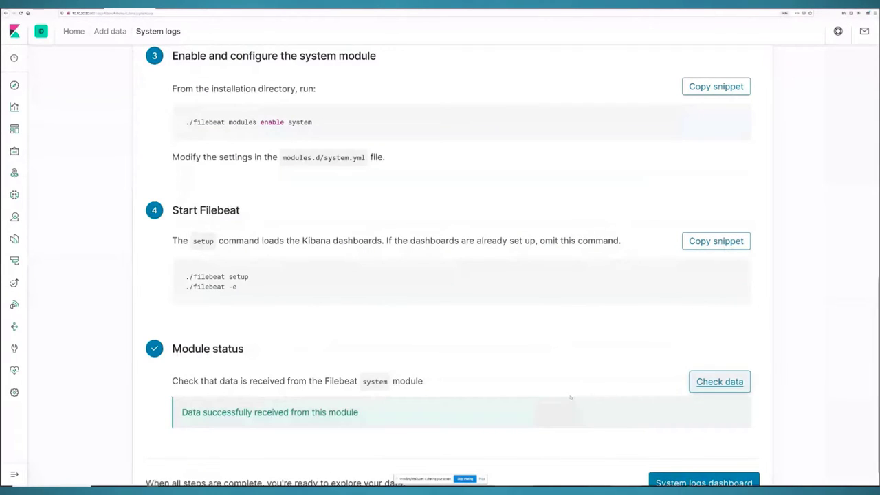
Open the System logs dashboard and expand the first entry in the Syslog logs table.
click(683, 454)
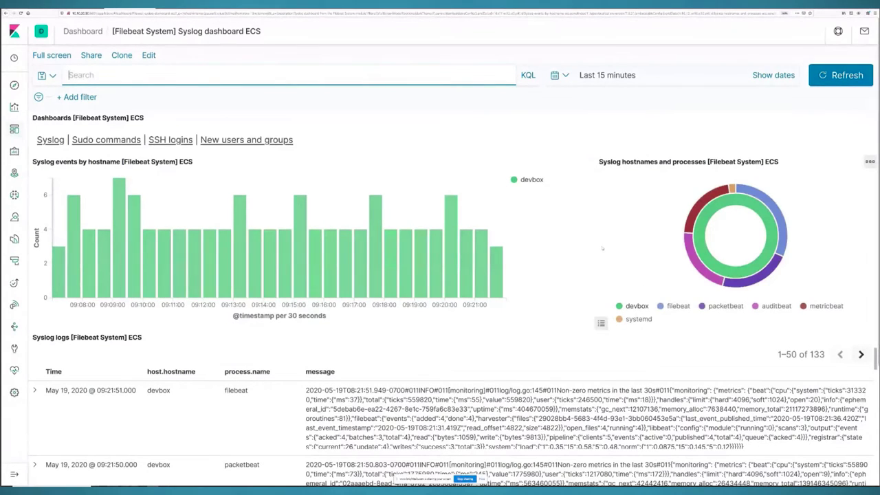
mouse_move(495, 253)
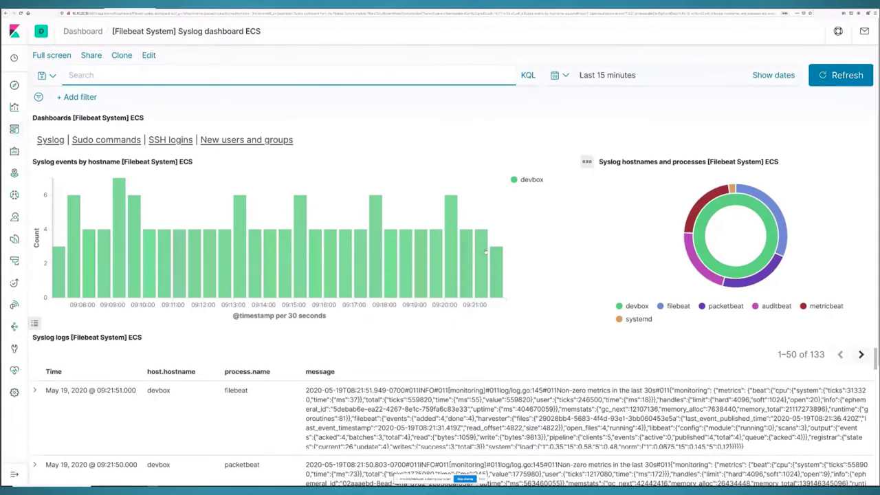
scroll(440, 412, down, 3)
scroll(453, 412, up, 2)
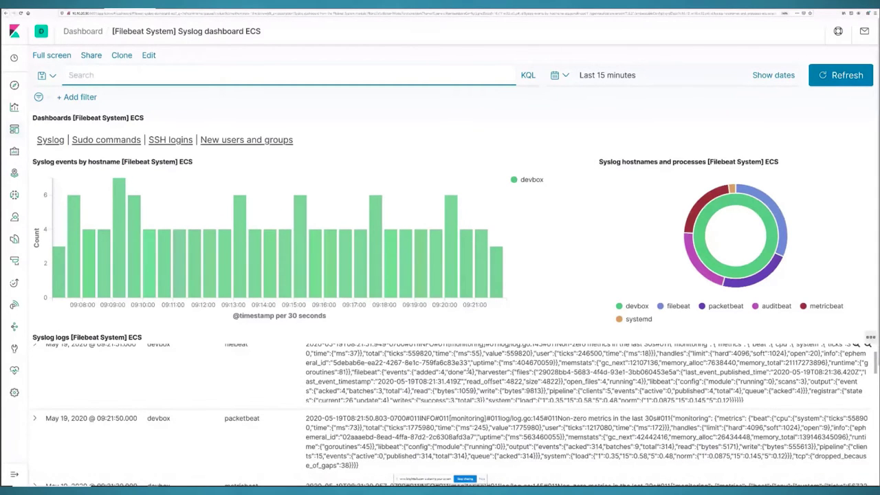
scroll(439, 412, up, 2)
click(34, 390)
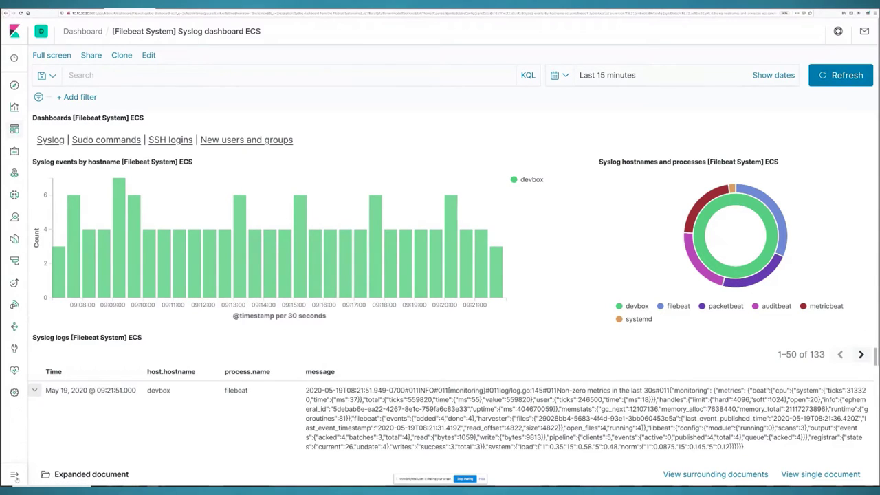
Open the Logs app and examine the entries around the cisco.asa event in the stream.
mouse_move(29, 303)
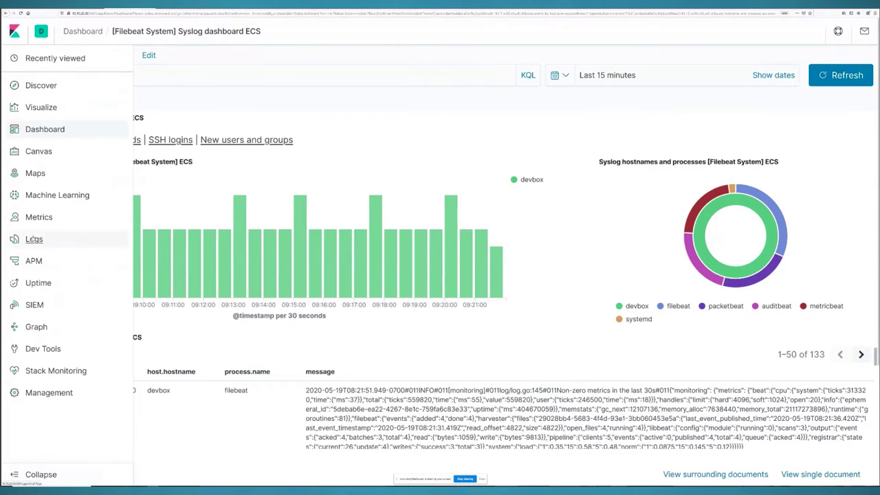
click(36, 240)
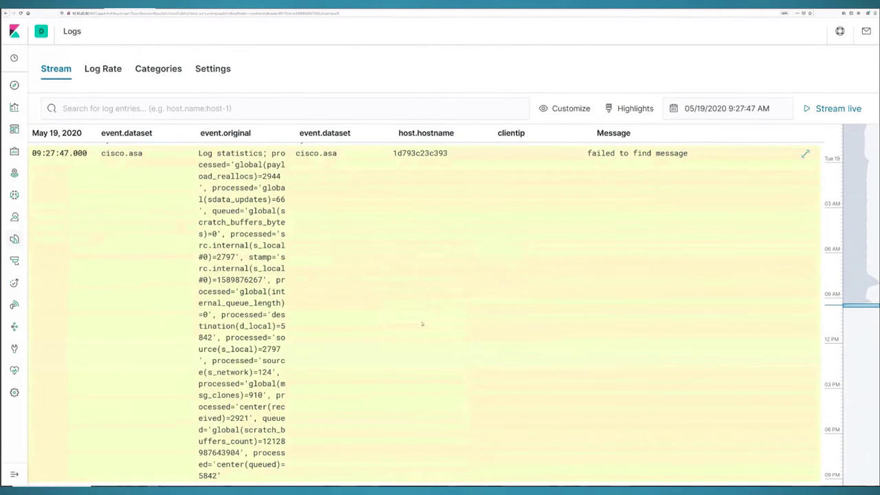
scroll(426, 325, up, 1)
scroll(422, 323, up, 1)
scroll(405, 302, down, 2)
scroll(604, 187, up, 3)
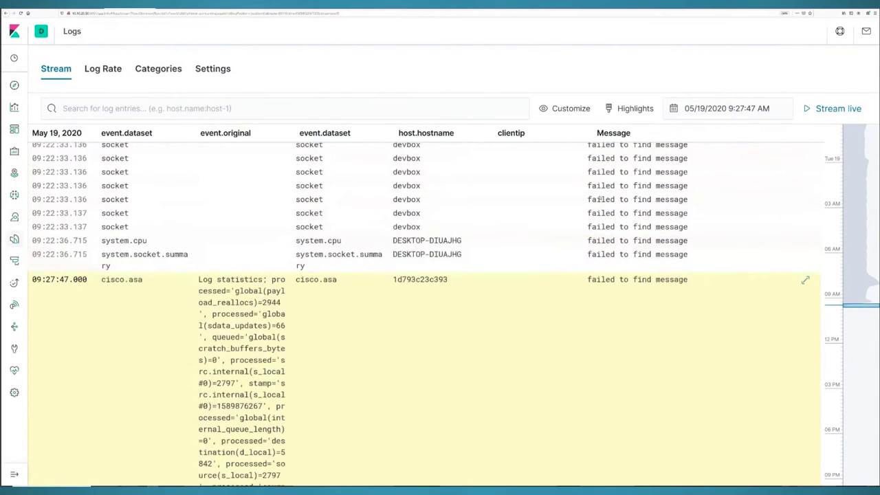
scroll(599, 198, down, 3)
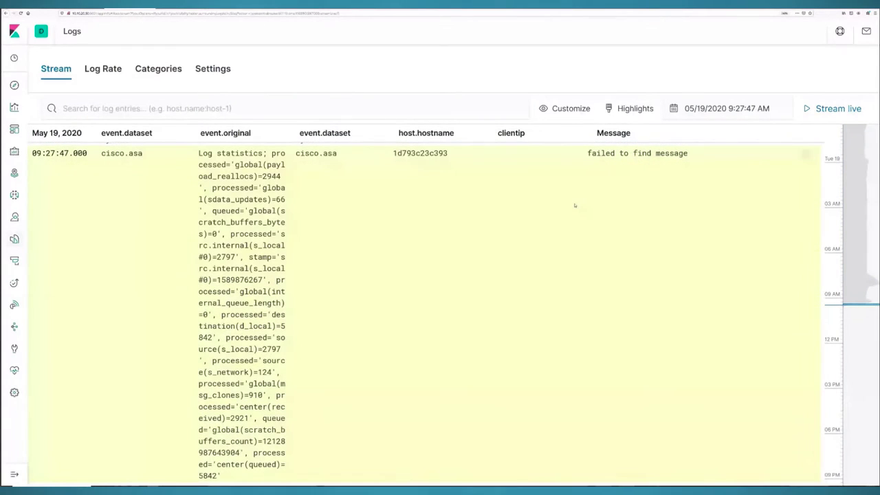
Build the log search query host.hostname : "10.10.20.171" from the suggested field, operator and value.
click(64, 107)
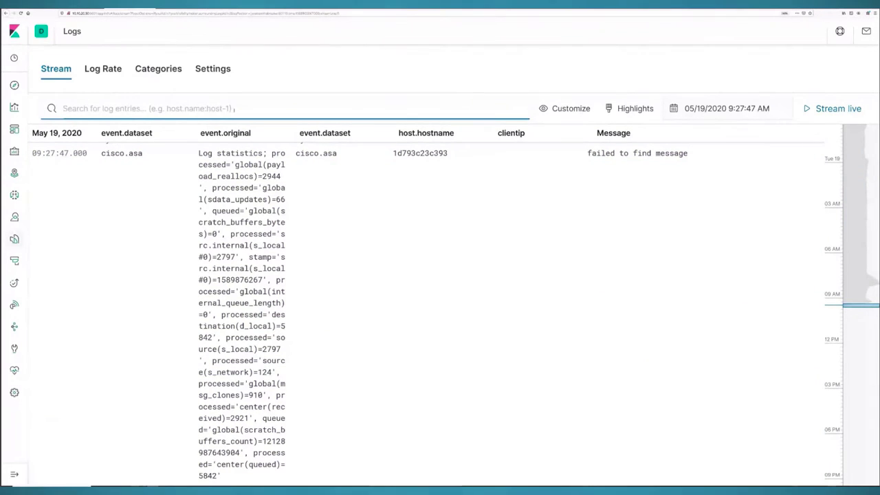
text(host)
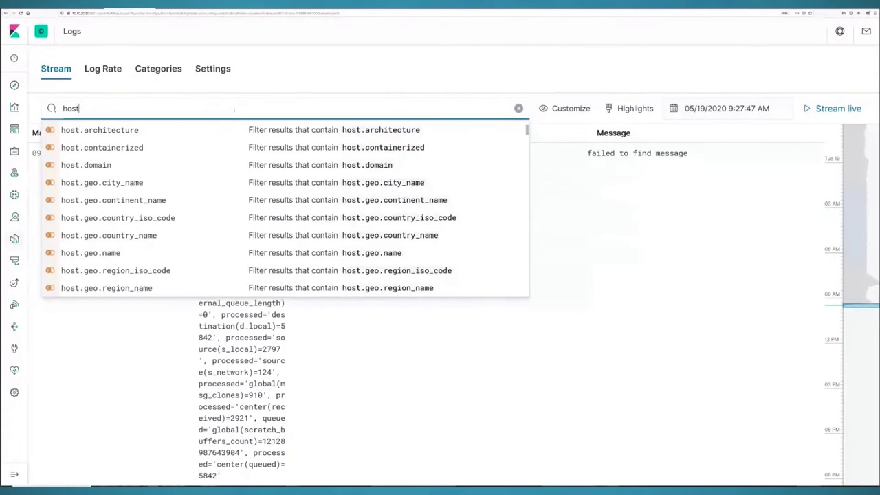
text(.host)
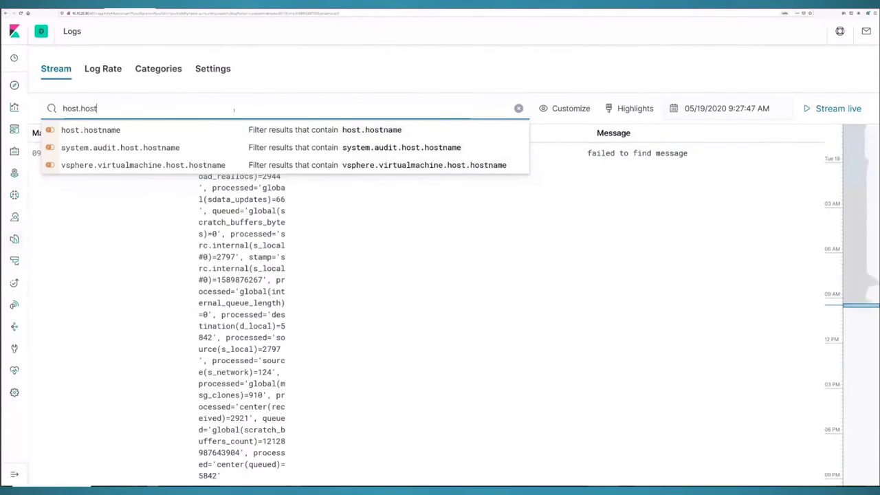
click(276, 135)
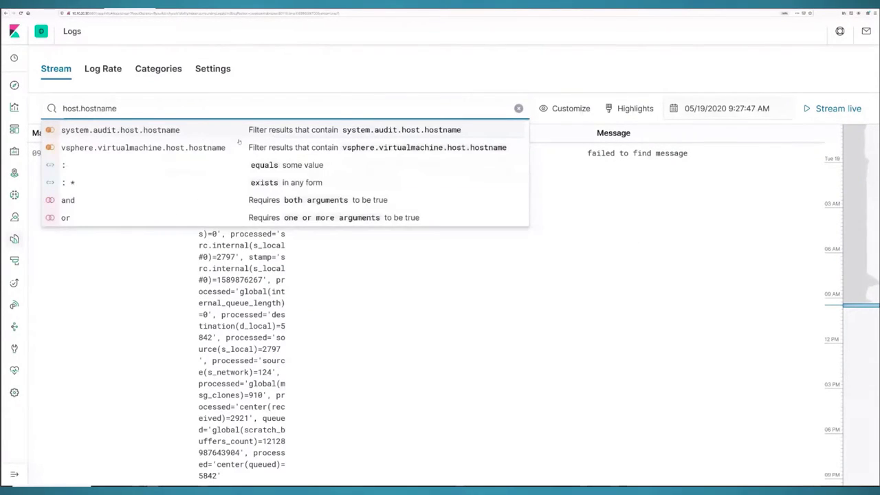
click(67, 165)
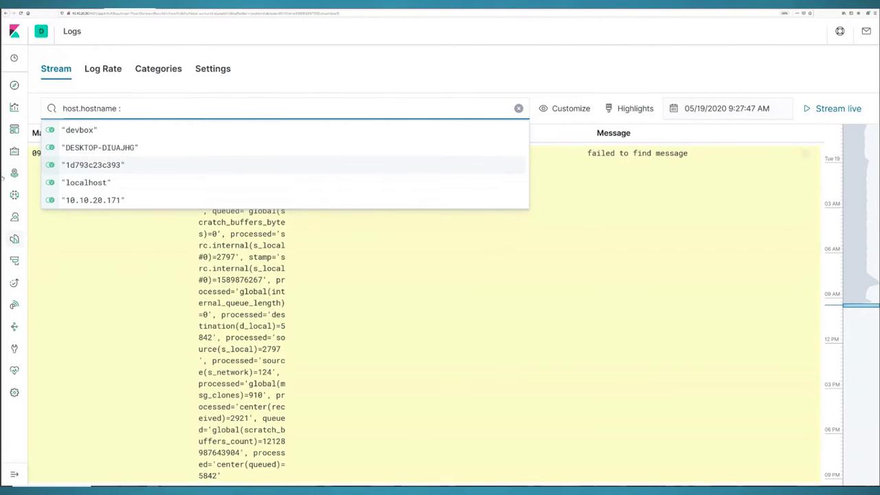
click(92, 200)
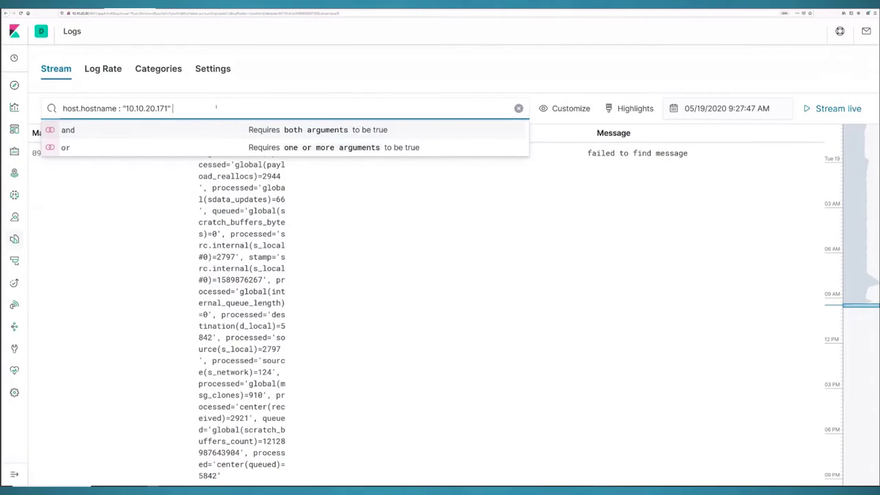
text(and)
key(BackSpace)
key(BackSpace)
key(BackSpace)
key(BackSpace)
key(BackSpace)
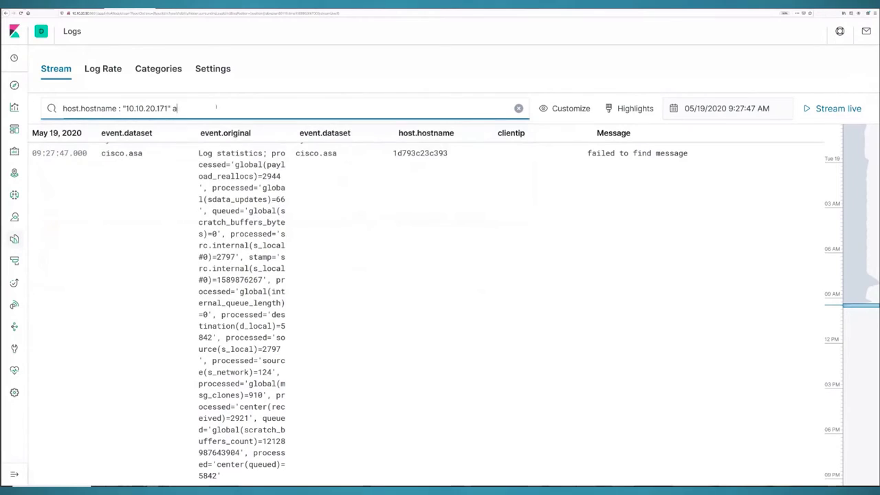
Run the host.hostname : "10.10.20.171" query to filter the log stream.
click(287, 76)
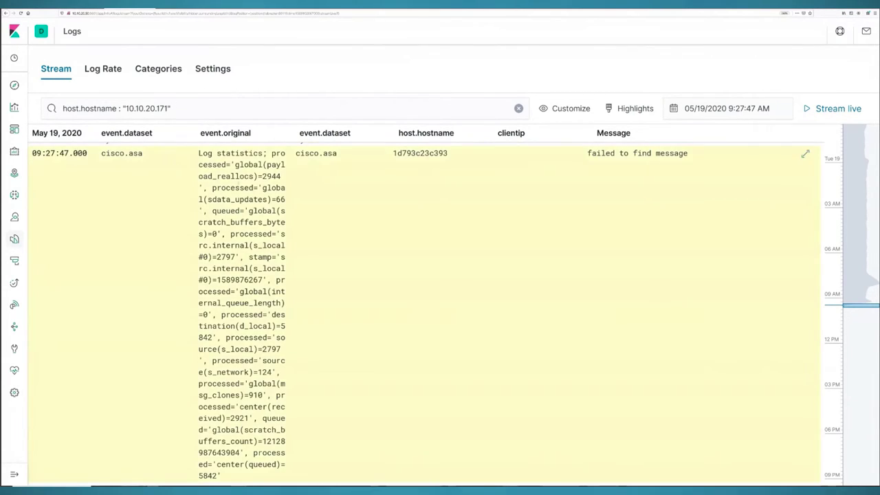
scroll(238, 184, up, 2)
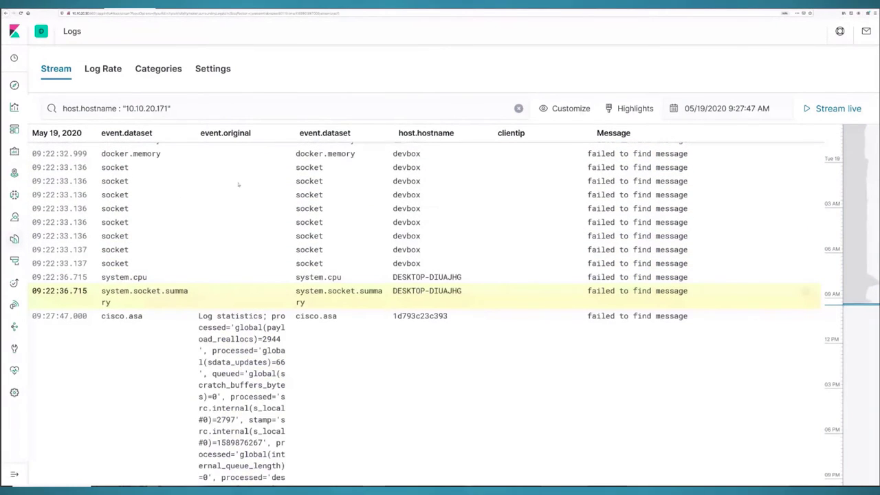
click(193, 109)
key(Return)
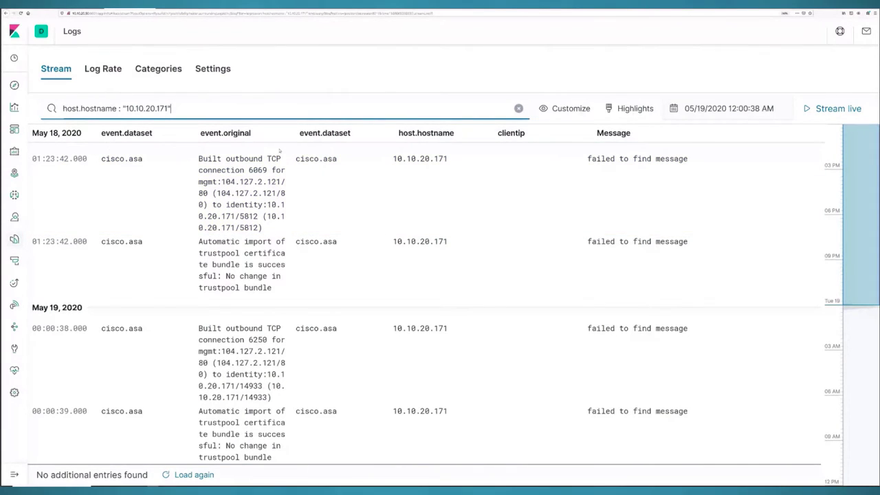
Add an event.severity field to the log columns in the Logs settings.
click(213, 69)
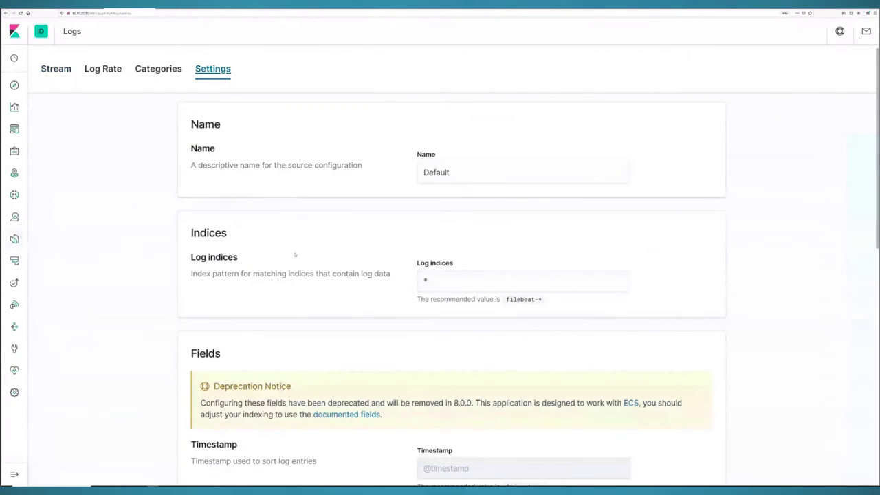
scroll(297, 257, down, 3)
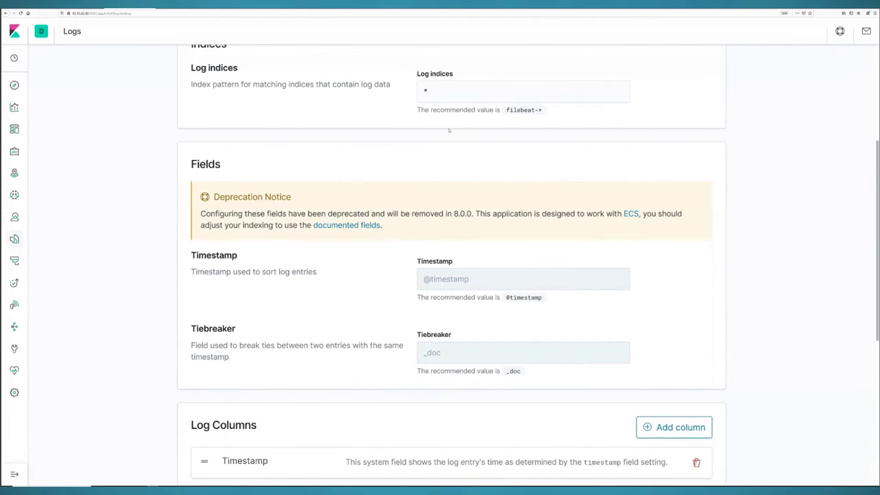
scroll(452, 167, down, 4)
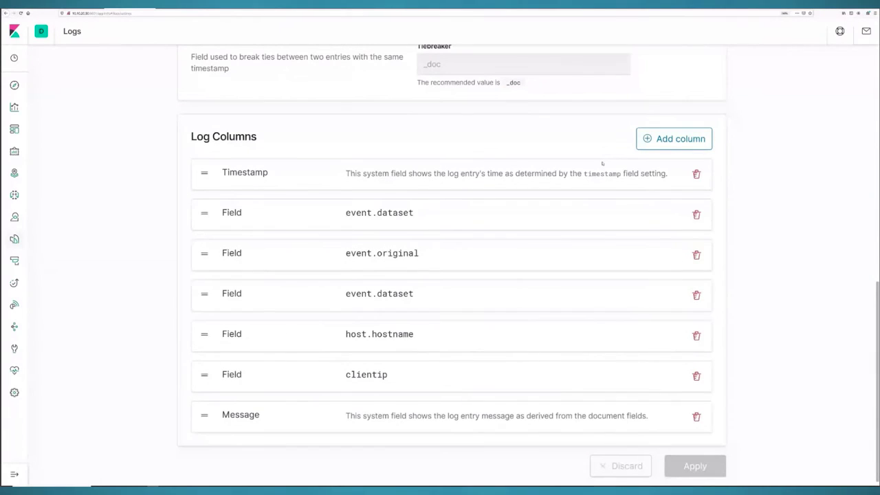
click(674, 139)
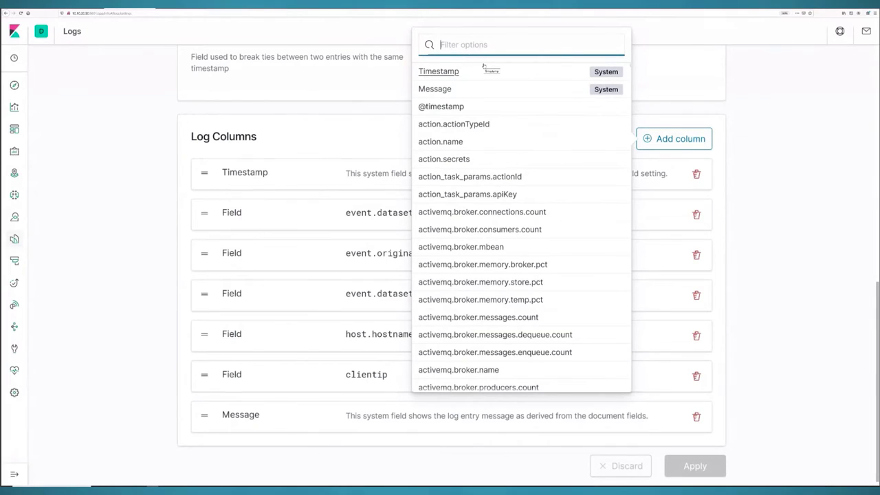
text(event)
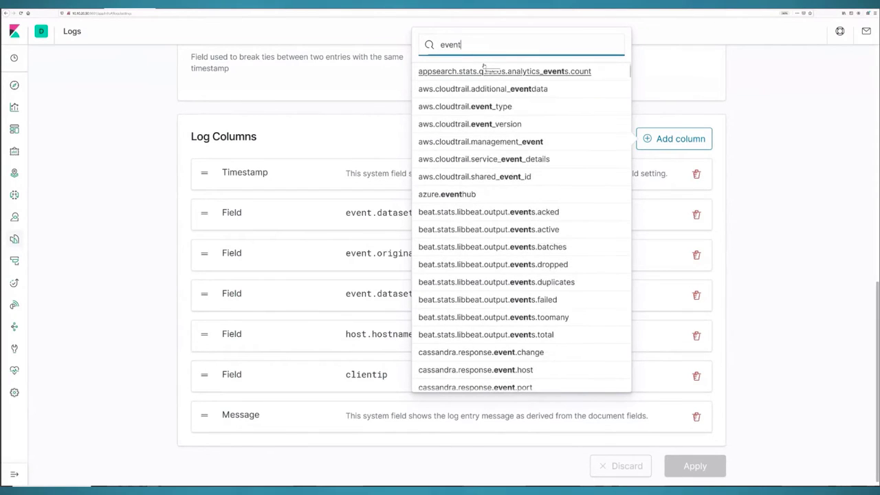
text(.severy)
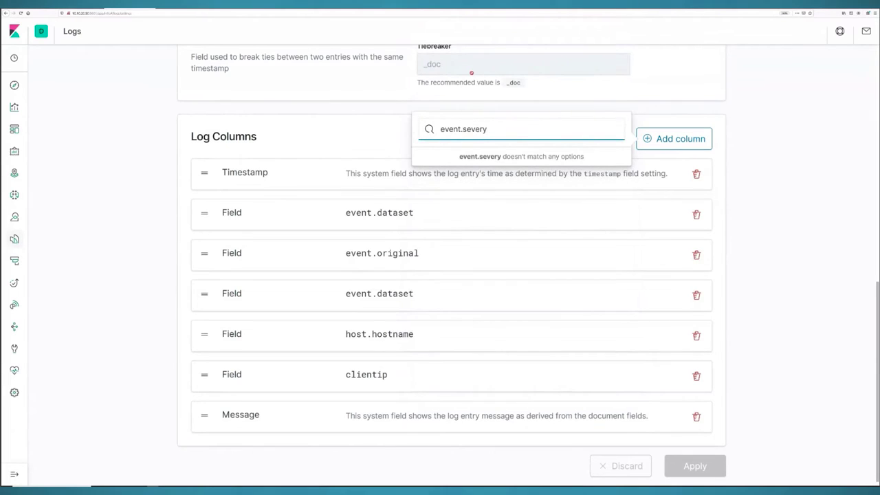
key(BackSpace)
key(BackSpace)
key(BackSpace)
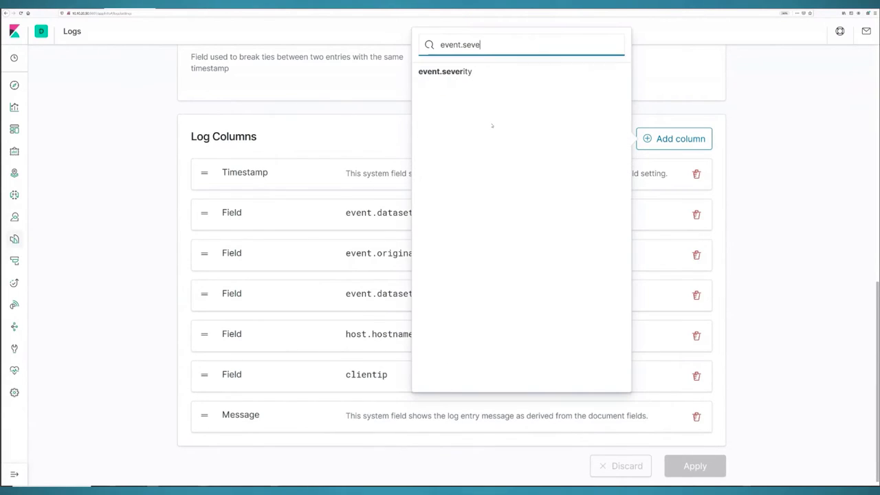
key(Down)
key(Return)
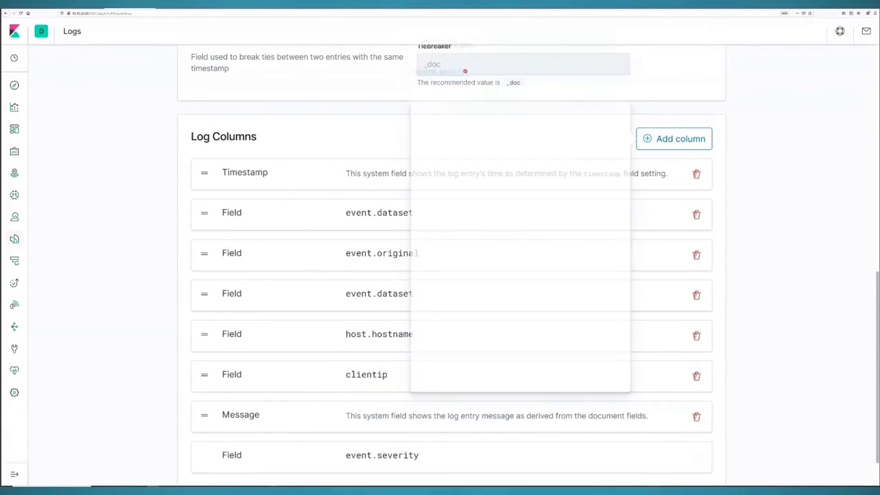
Apply the log column changes and return to the log stream.
scroll(696, 365, down, 1)
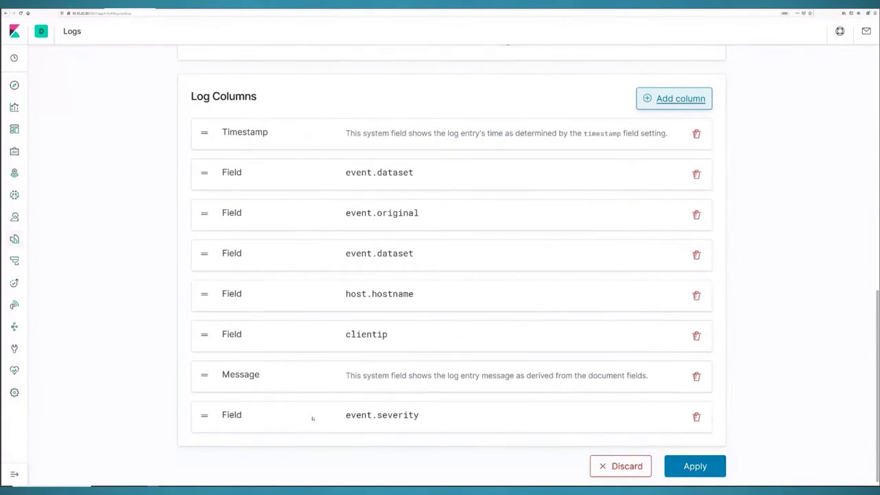
drag(206, 415, 290, 163)
click(706, 462)
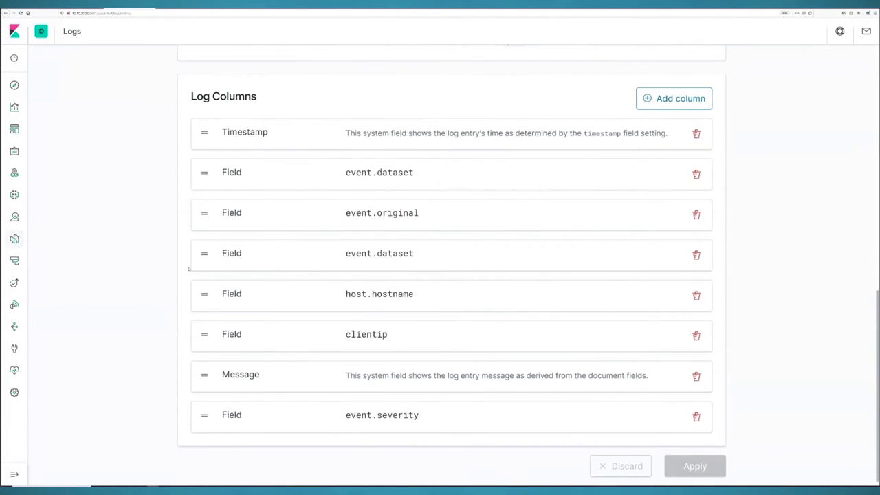
scroll(190, 265, up, 15)
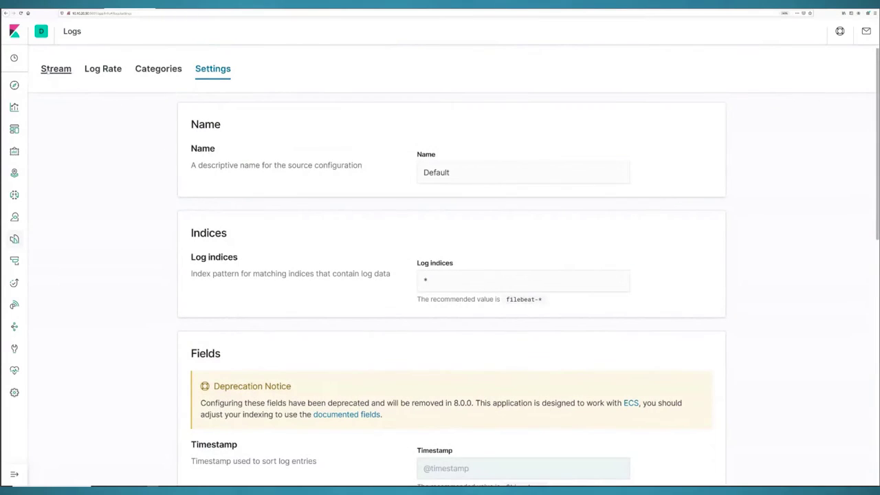
click(55, 69)
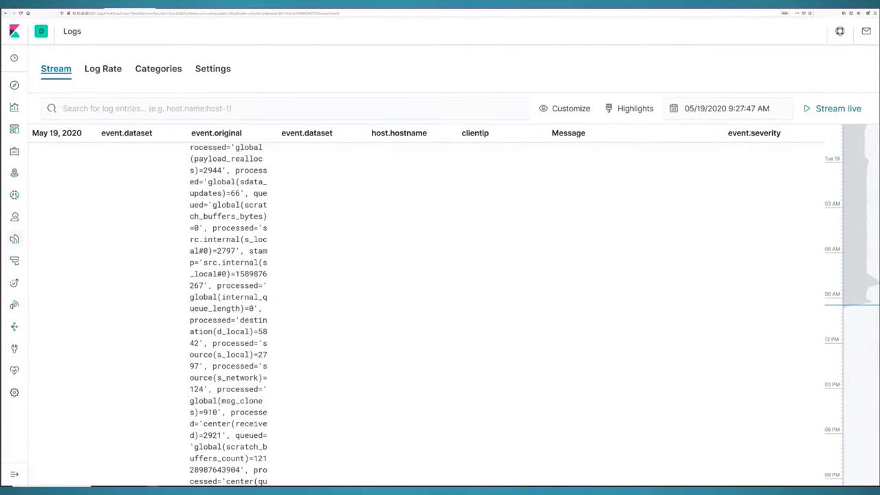
Filter the log stream with the query event.severity : "4" and look through the earlier matching entries.
click(396, 110)
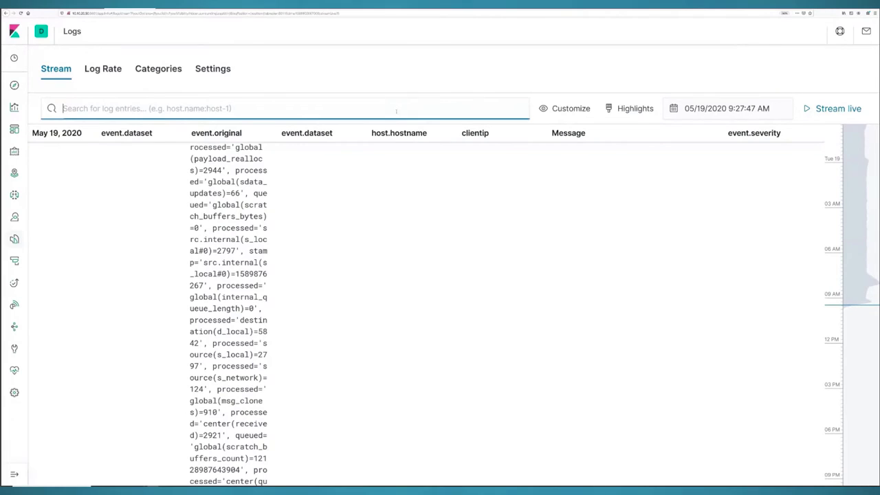
text(ev)
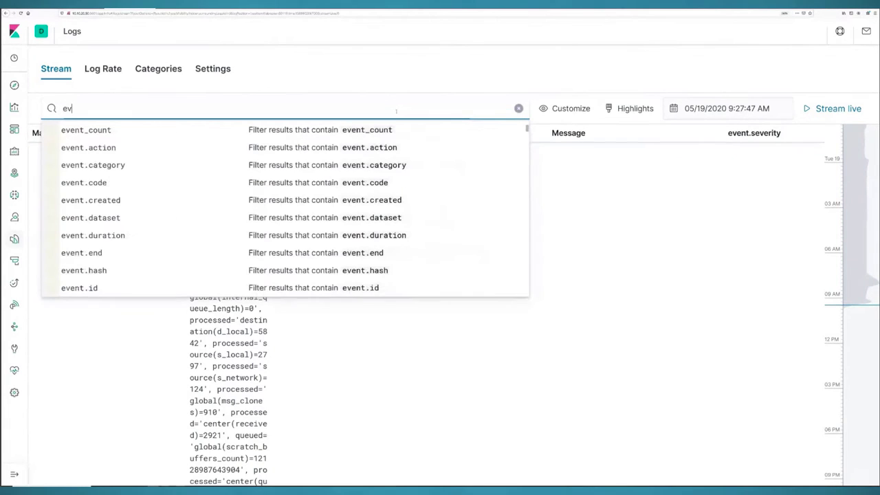
text(en)
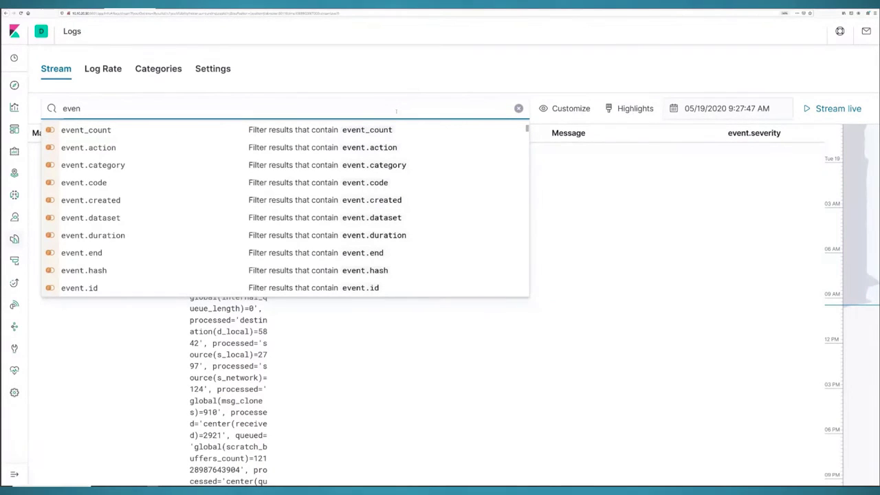
text(t.se)
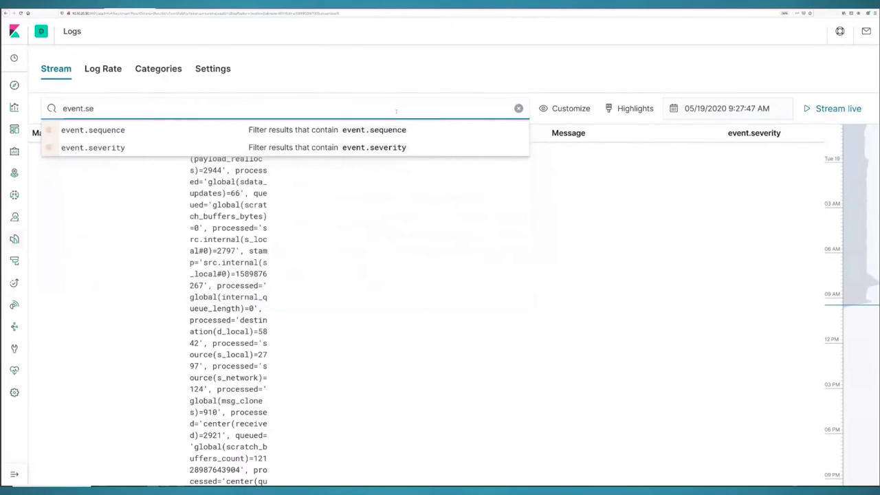
click(118, 147)
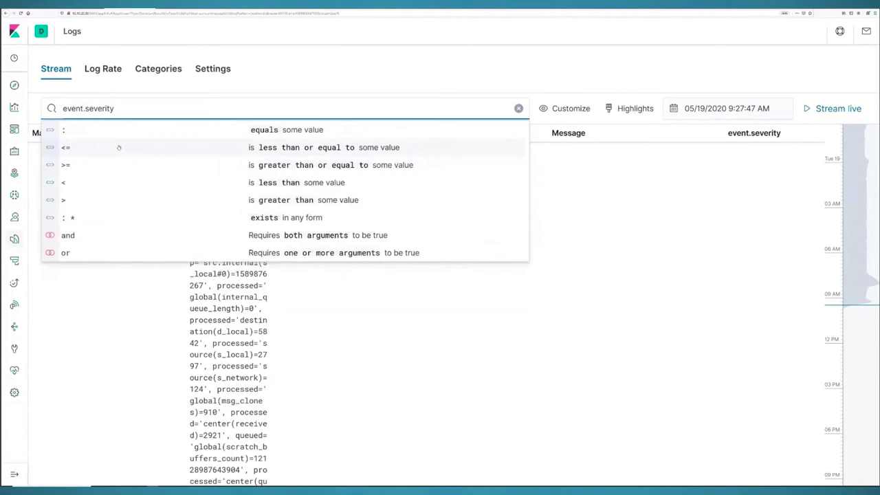
click(69, 130)
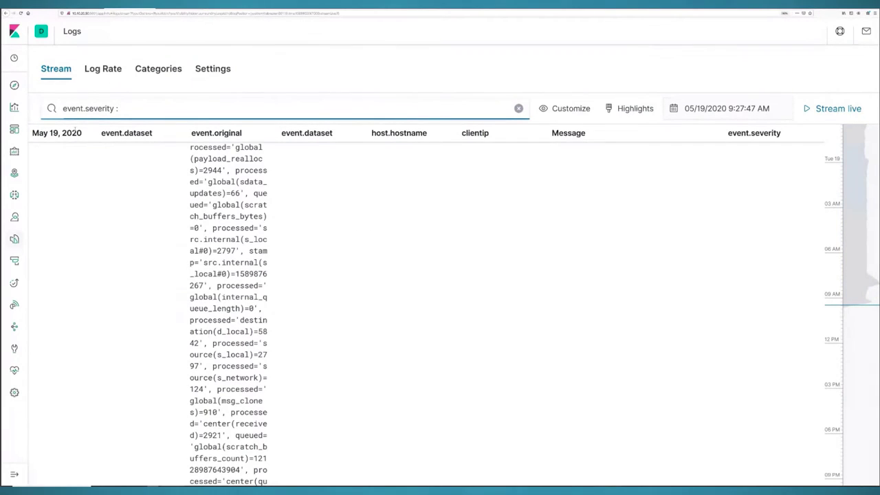
text("4)
key(Return)
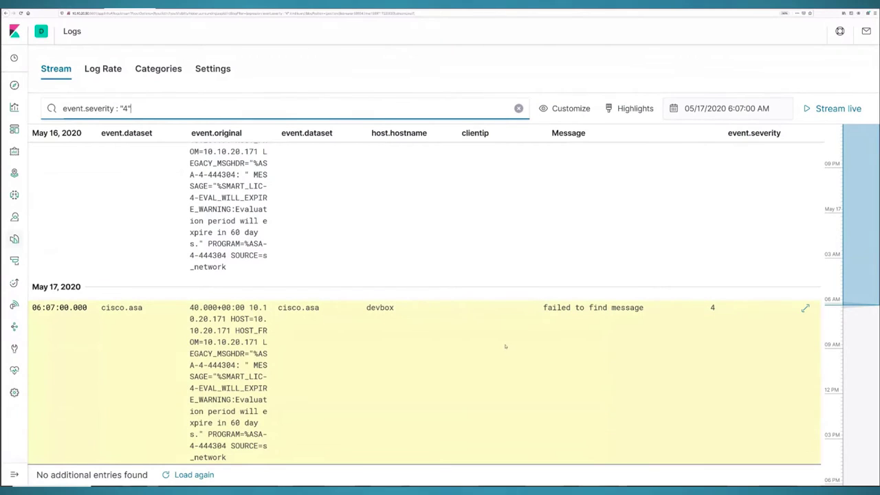
scroll(505, 347, up, 3)
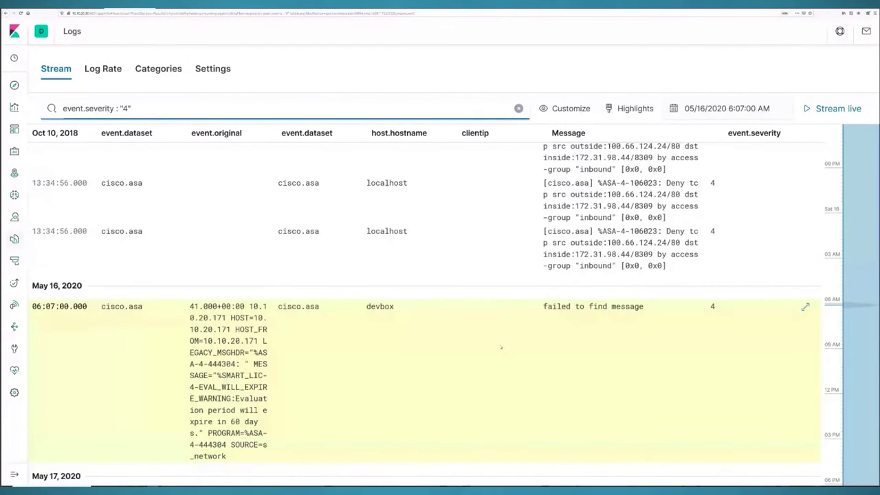
Set ASA-4 as the term to highlight in the log stream.
click(630, 109)
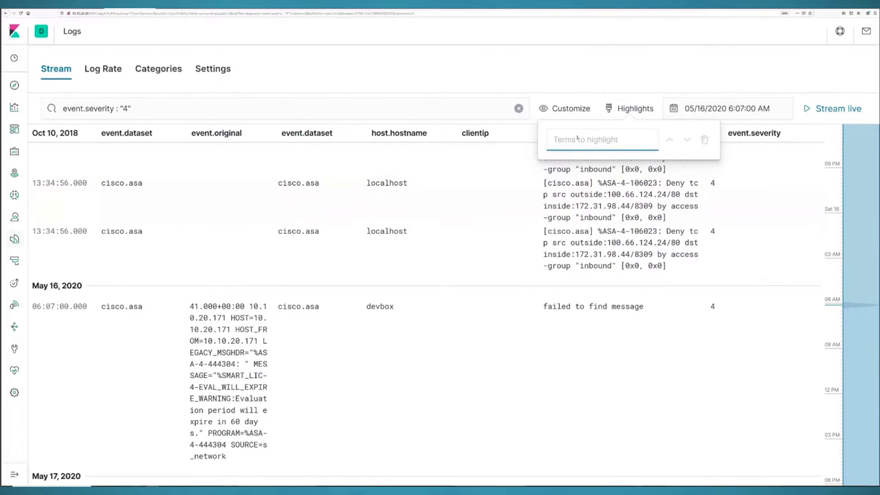
text(A)
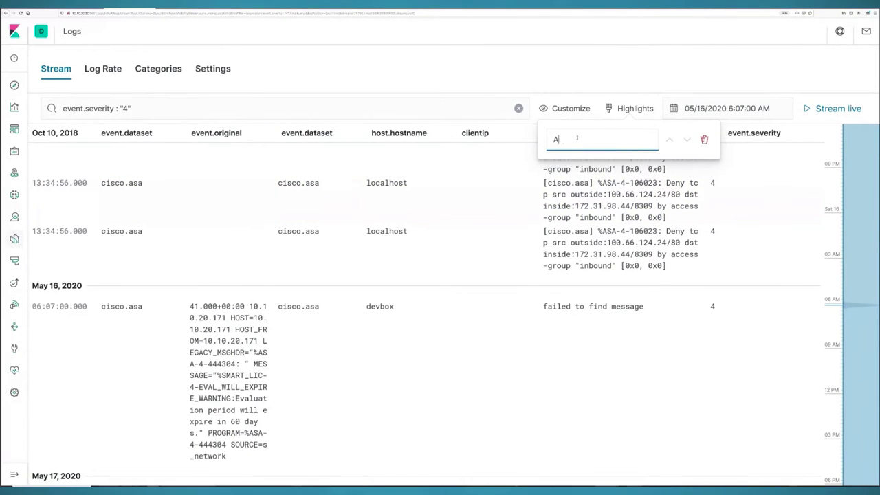
text(SA-4)
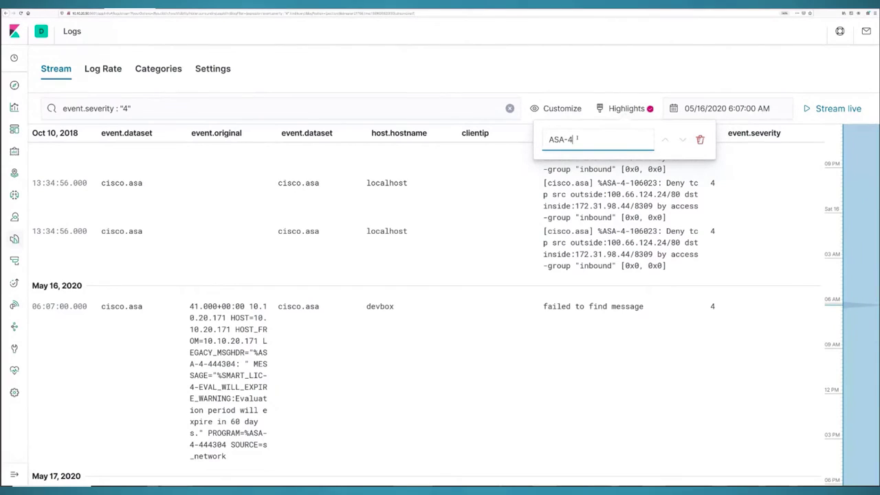
click(606, 180)
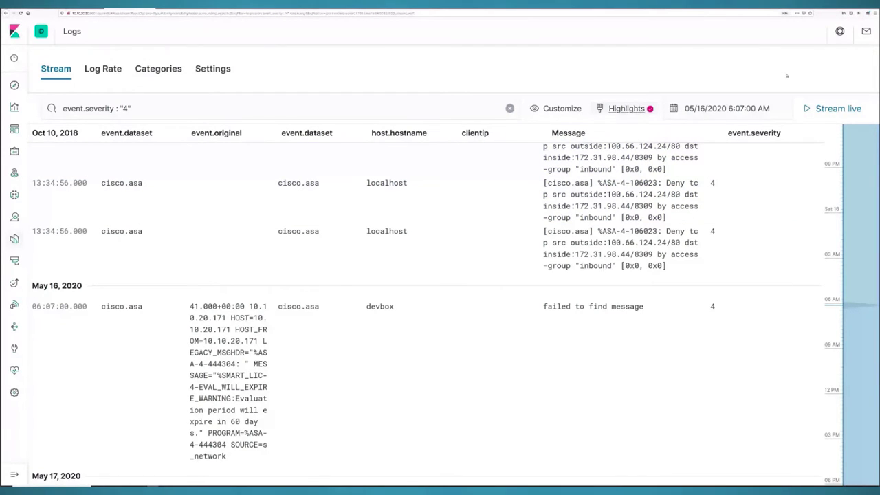
Start live streaming of the logs and clear the event.severity query so entries from all sources are included.
click(795, 108)
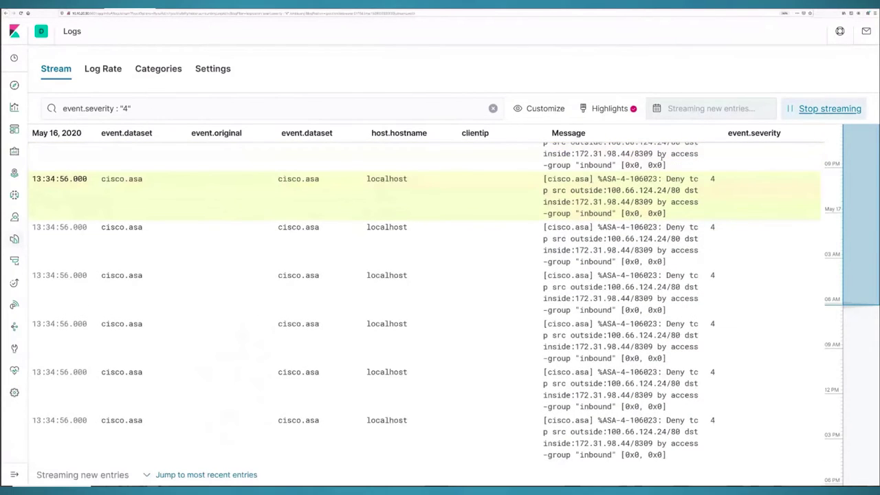
triple_click(96, 108)
key(BackSpace)
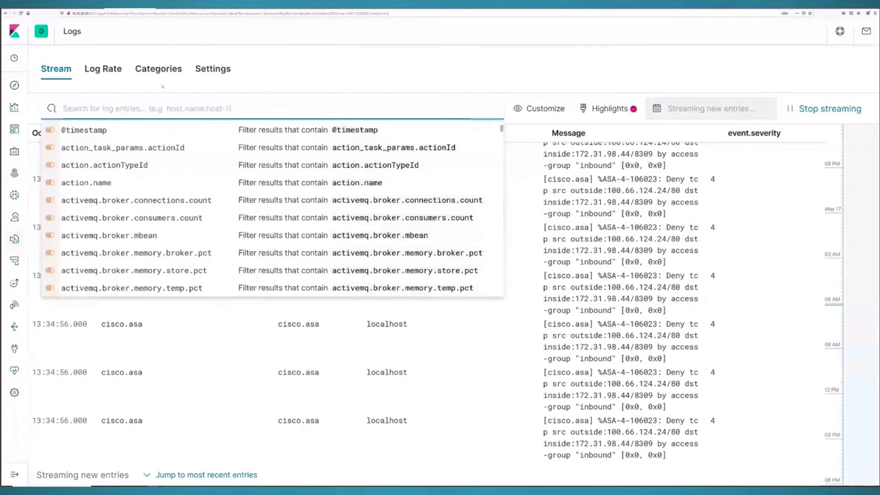
key(Return)
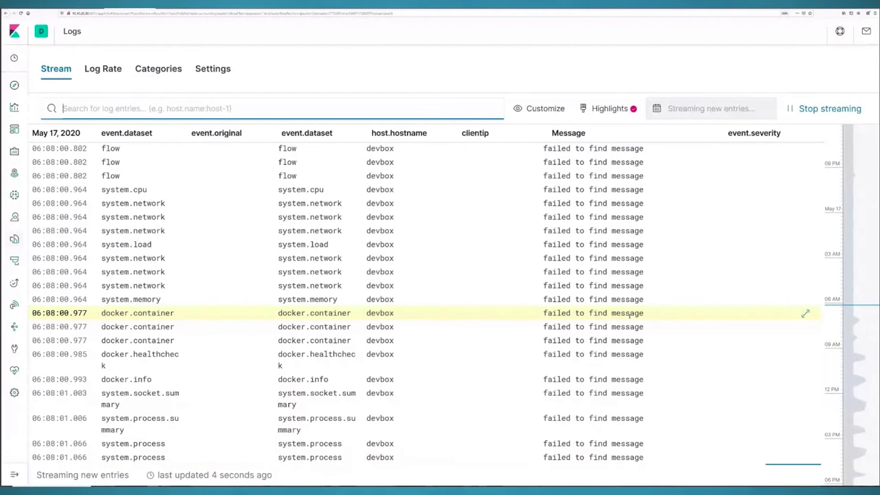
Open the Log Rate page to view its machine learning analysis setup.
click(193, 108)
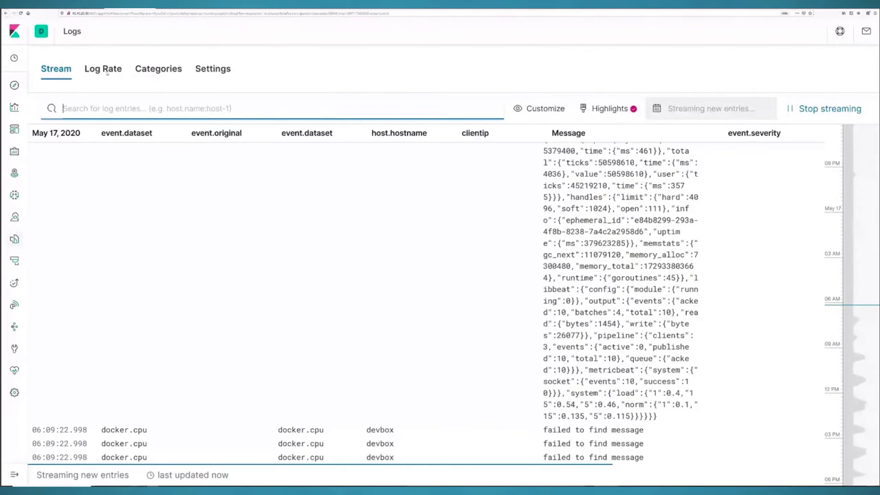
click(105, 71)
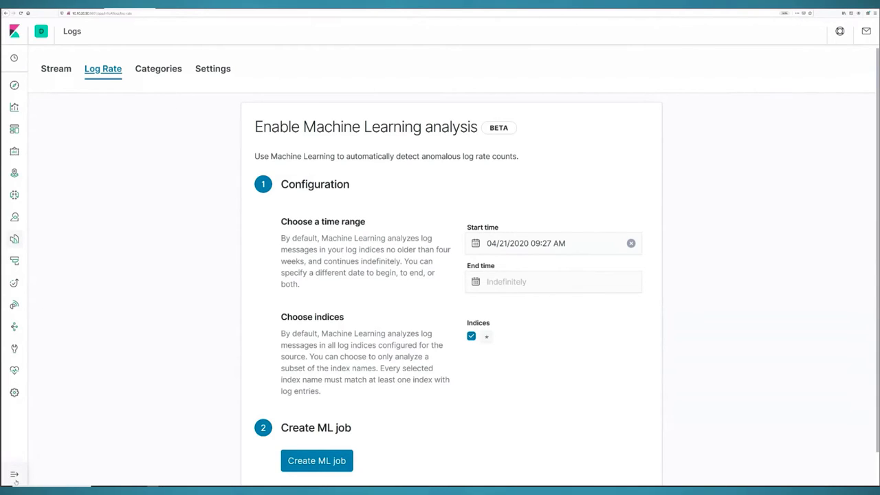
Open the Winlogbeat Dashboard ECS and look through its event panels.
mouse_move(13, 344)
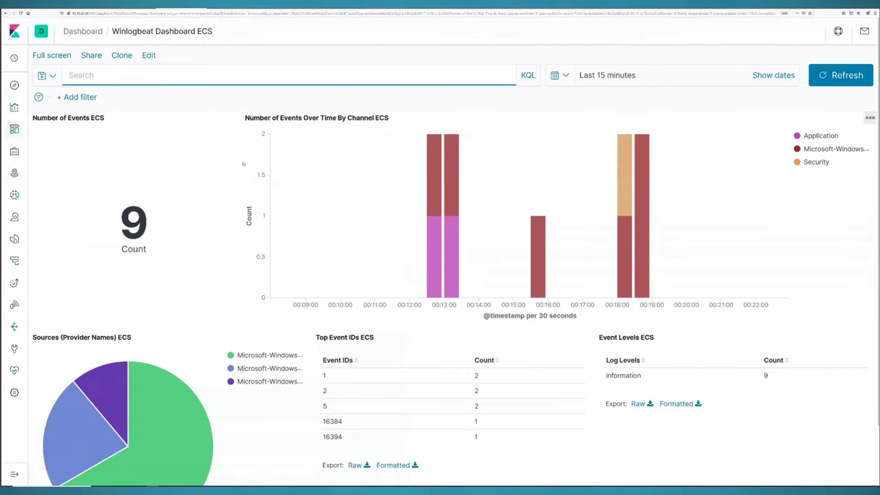
scroll(242, 164, down, 1)
scroll(242, 164, down, 1)
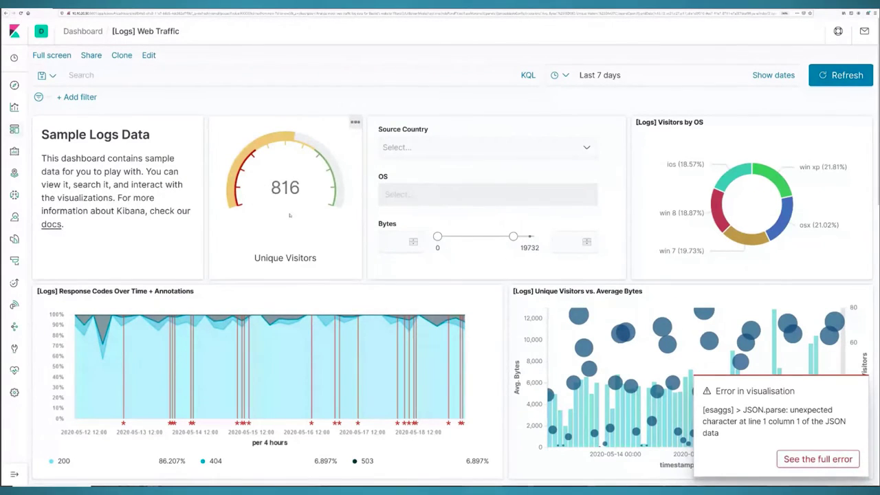
Examine the [Logs] Web Traffic dashboard, from the visitor and response code charts down to the scatter plot, host table and heatmap.
scroll(292, 219, down, 3)
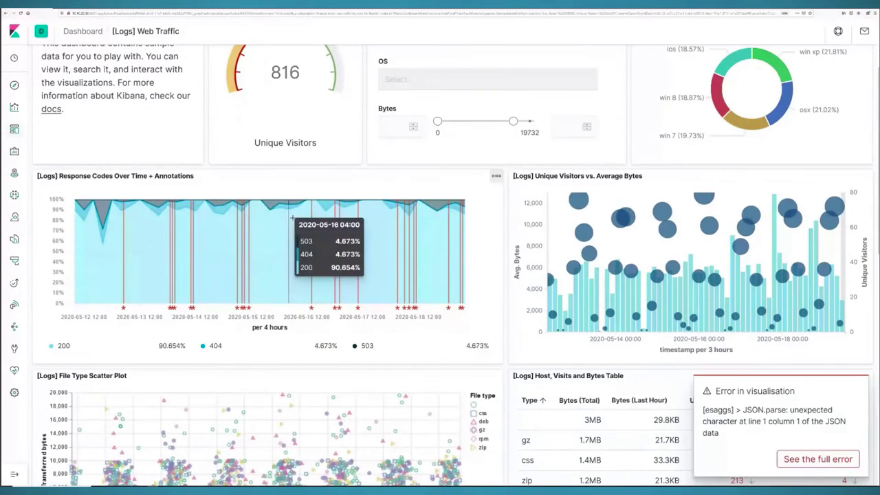
scroll(268, 192, up, 1)
scroll(255, 157, up, 3)
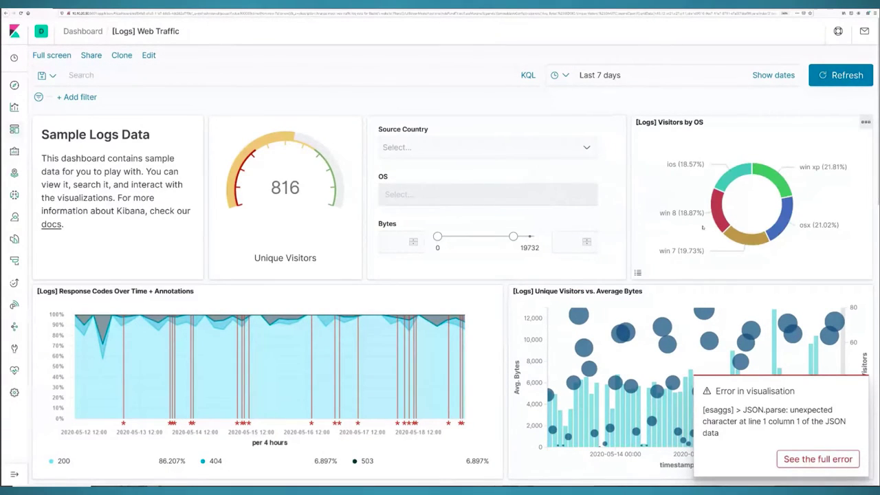
scroll(683, 224, down, 1)
scroll(683, 224, down, 5)
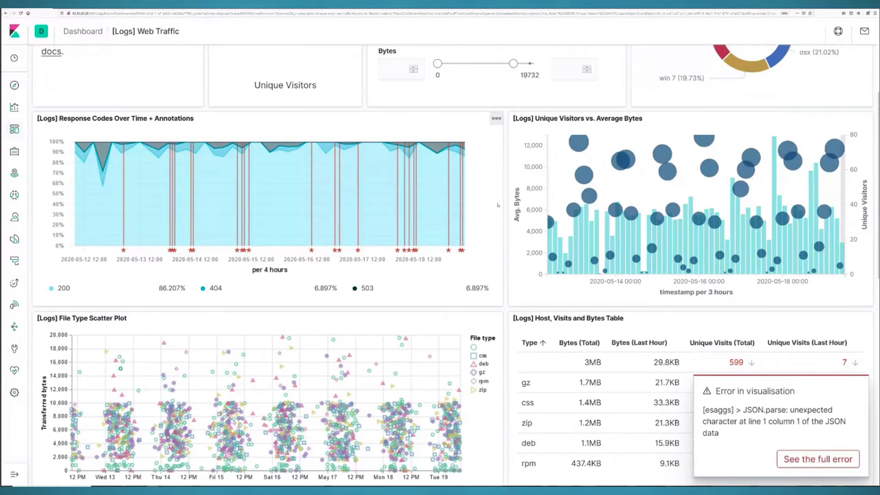
scroll(500, 211, down, 2)
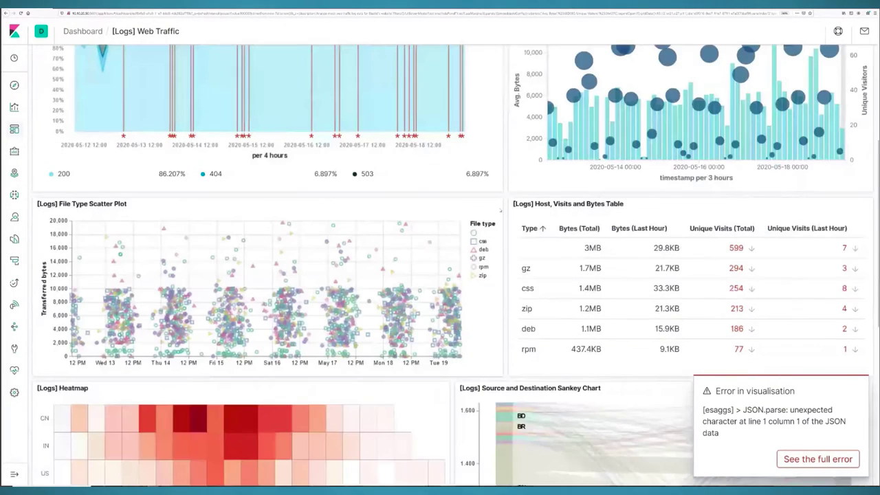
Dismiss the visualisation error notice and examine the [Logs] heatmap, Total Requests and Bytes map, and Source and Destination Sankey Chart.
scroll(500, 210, down, 5)
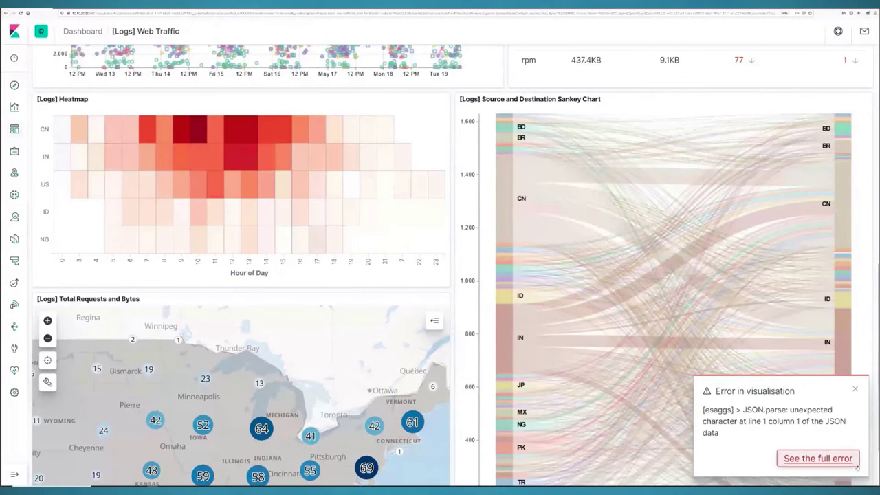
click(854, 390)
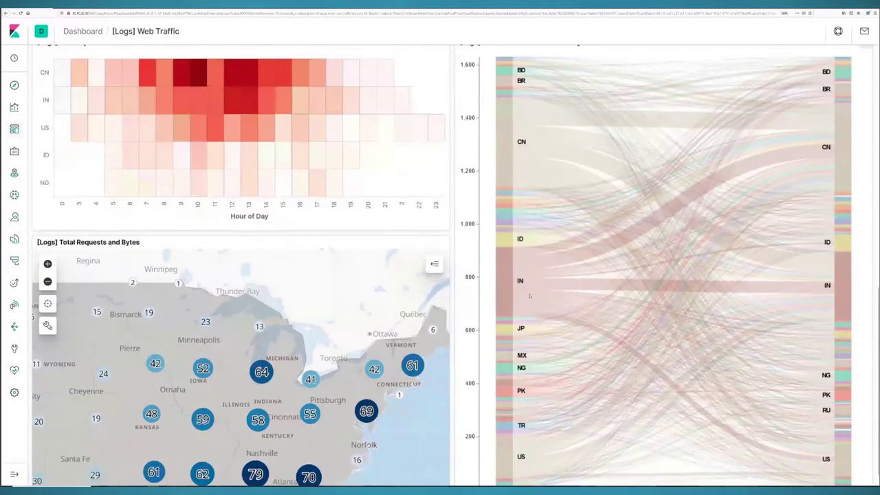
scroll(520, 280, down, 1)
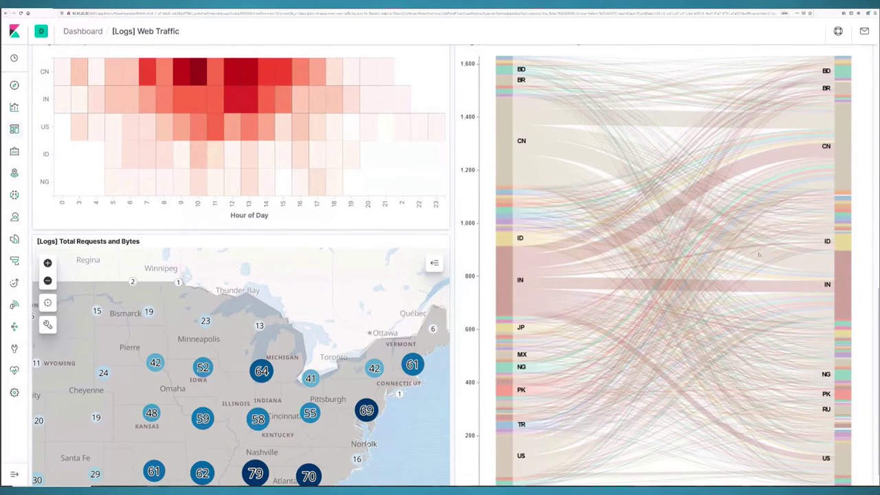
Switch from the Kibana dashboard to the slide presentation.
key(alt+Tab)
key(alt+Tab)
key(alt+Tab)
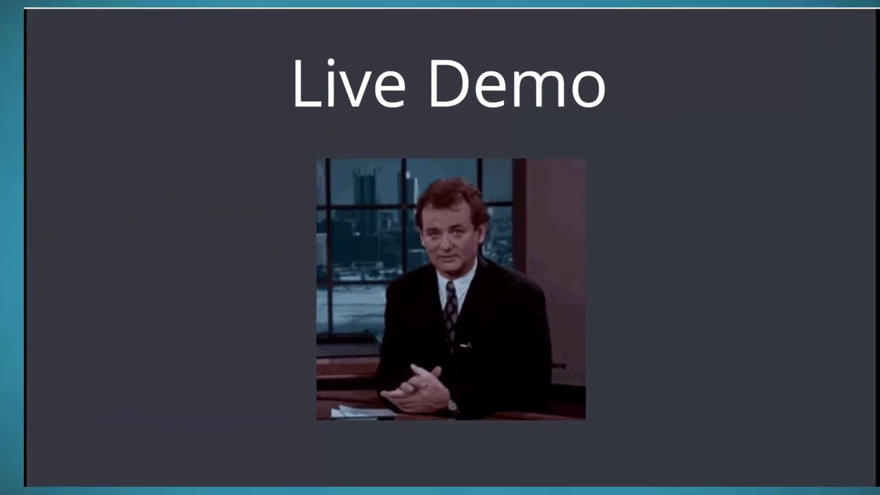
key(Right)
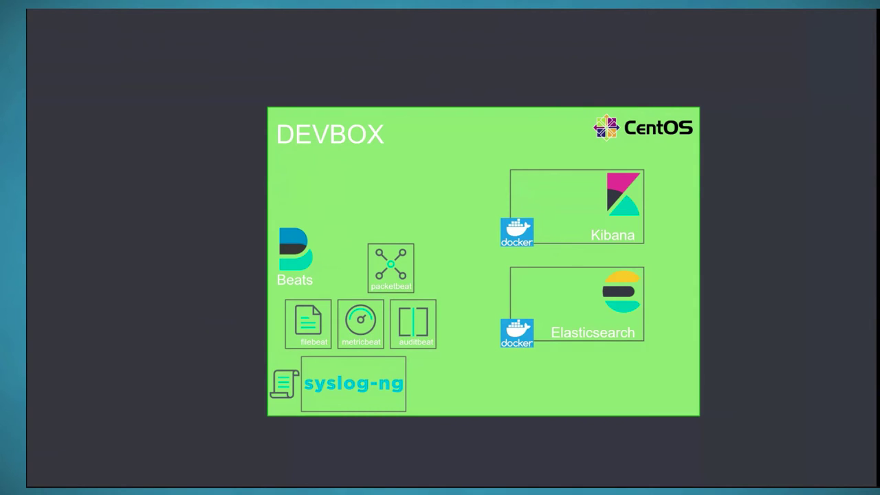
key(Right)
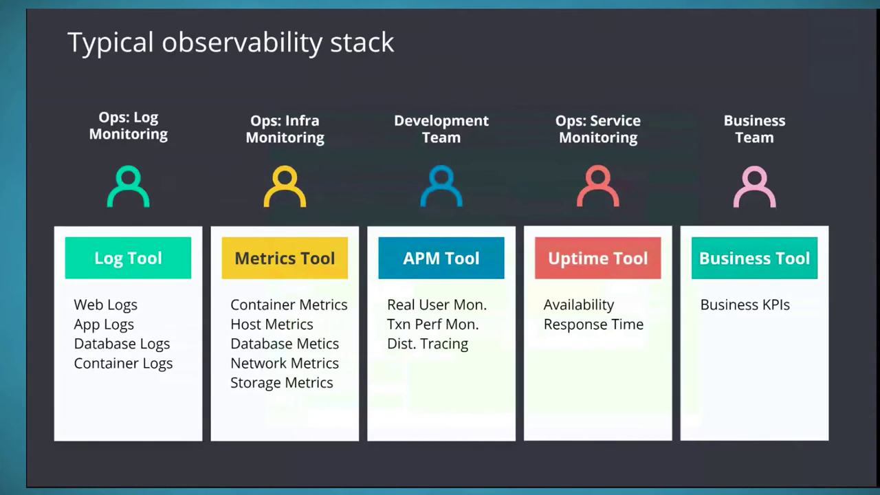